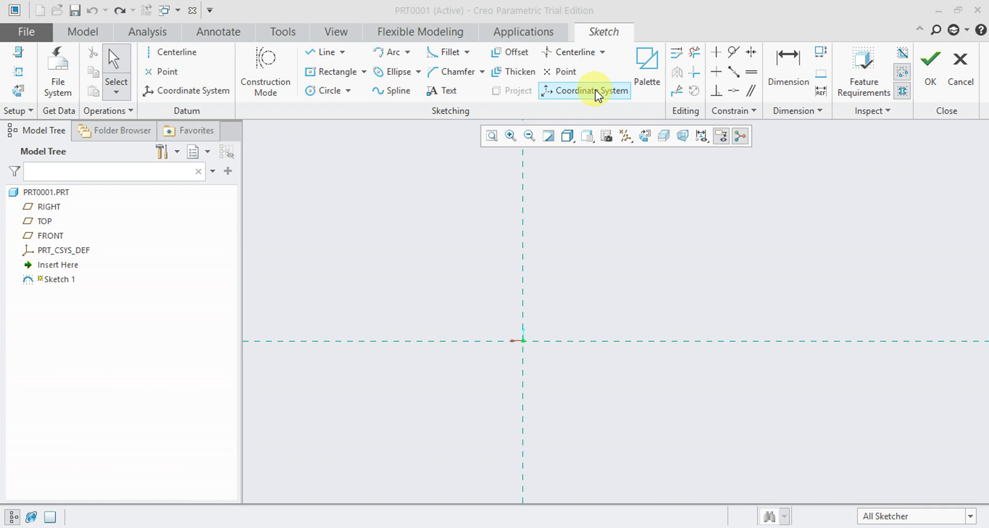
- Draw a vertical centerline and up-right and down-right diagonal centerlines from the sketch origin
{"action": "left_click", "coordinate": [601, 52]}
{"action": "left_click", "coordinate": [592, 72]}
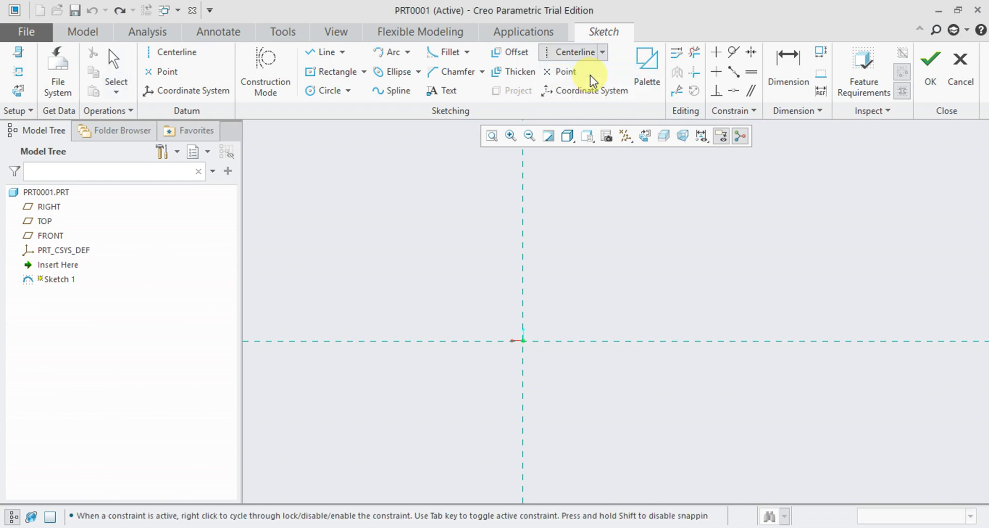
{"action": "left_click", "coordinate": [523, 341]}
{"action": "left_click", "coordinate": [519, 252]}
{"action": "left_click", "coordinate": [523, 340]}
{"action": "left_click", "coordinate": [617, 264]}
{"action": "left_click", "coordinate": [523, 340]}
{"action": "left_click", "coordinate": [566, 390]}
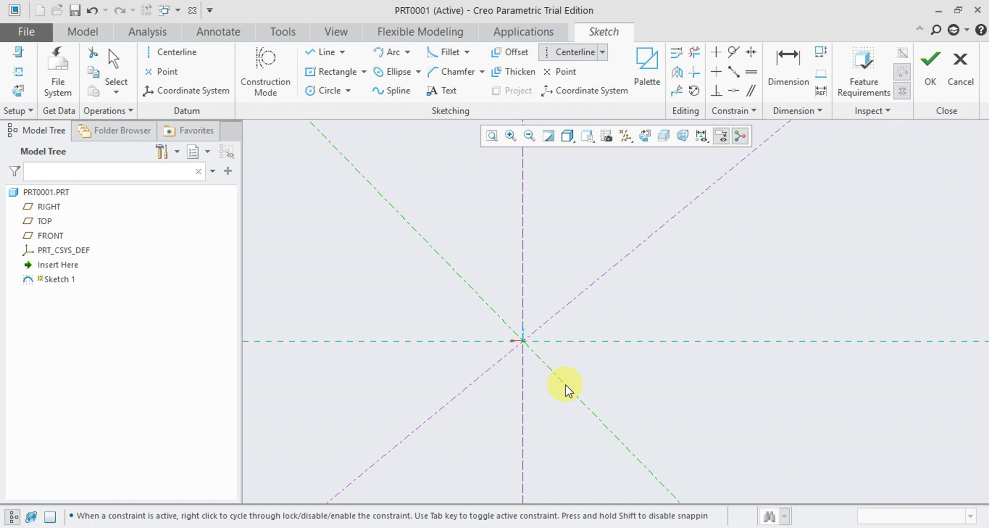
{"action": "middle_click", "coordinate": [566, 390]}
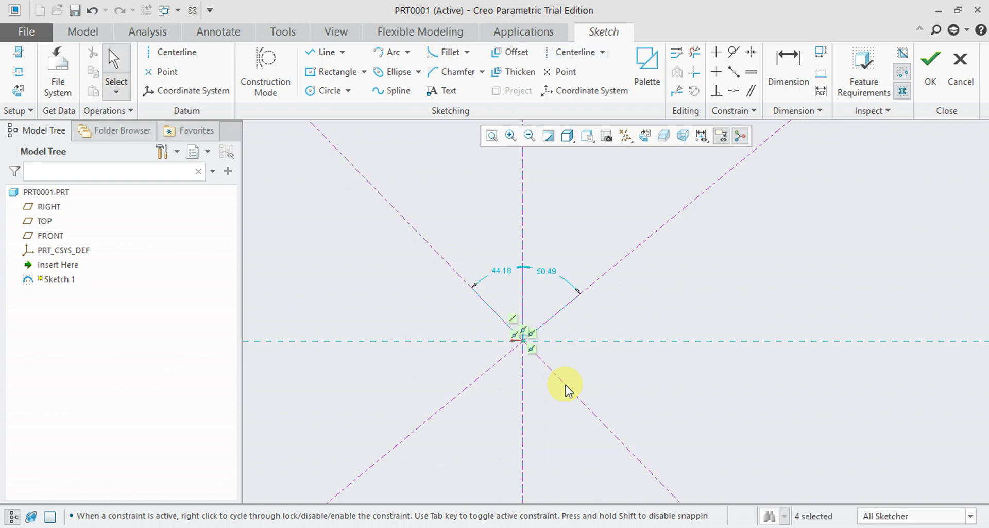
- Change the 44.18° and 50.49° angle dimensions to 45° each
{"action": "double_click", "coordinate": [510, 268]}
{"action": "type", "text": "45"}
{"action": "key", "text": "Return"}
{"action": "double_click", "coordinate": [556, 274]}
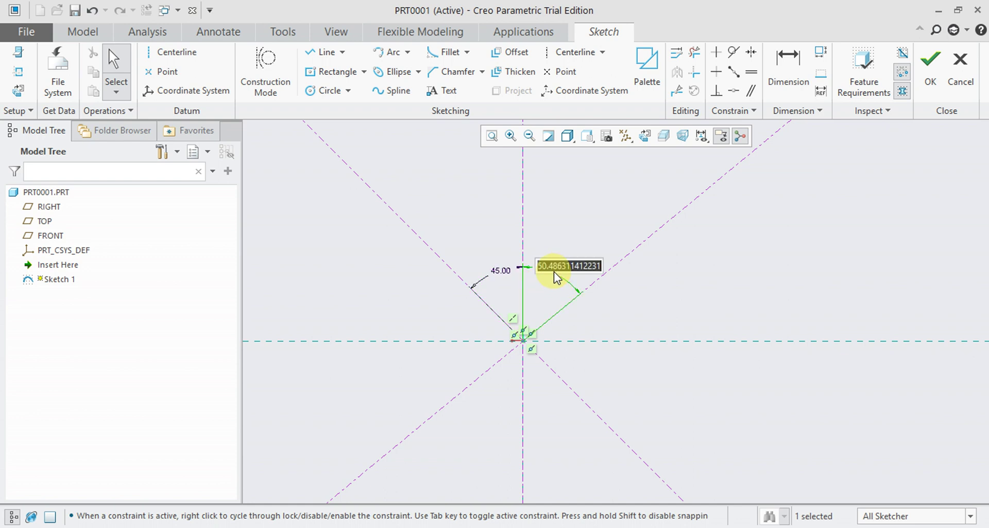
{"action": "type", "text": "45"}
{"action": "key", "text": "Return"}
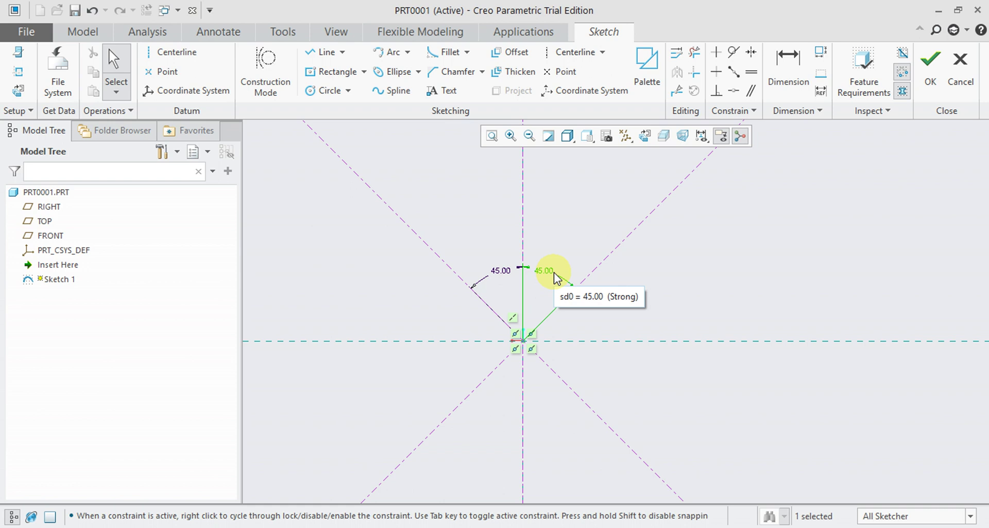
{"action": "left_click", "coordinate": [611, 286]}
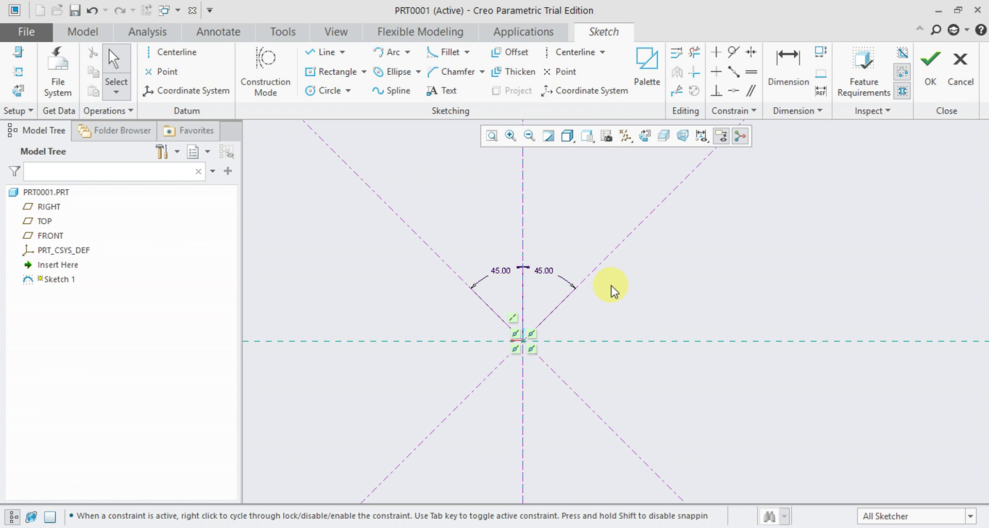
{"action": "left_click", "coordinate": [561, 71]}
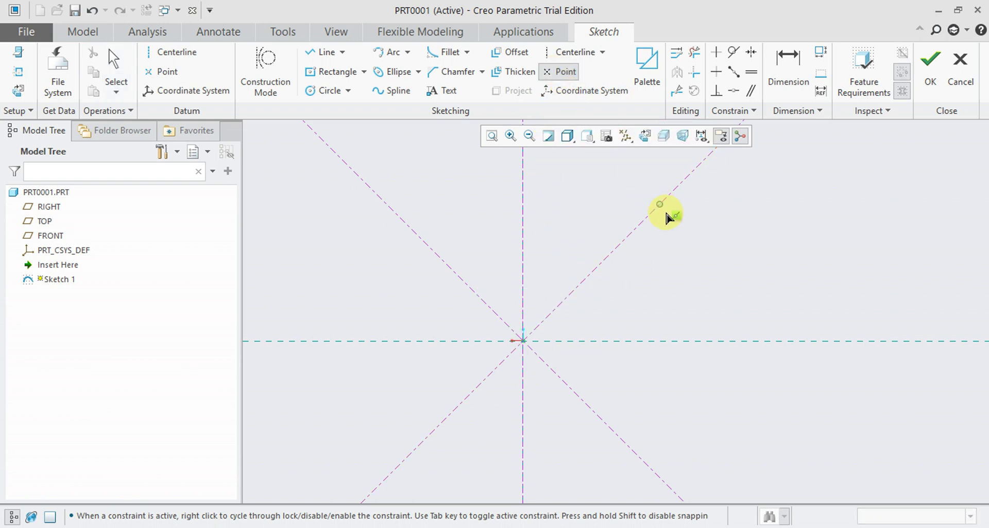
- Place six sketch points around the origin: right, above, up-left, left, below-left and below-right
{"action": "left_click", "coordinate": [684, 249]}
{"action": "left_click", "coordinate": [569, 225]}
{"action": "left_click", "coordinate": [482, 191]}
{"action": "left_click", "coordinate": [372, 294]}
{"action": "left_click", "coordinate": [463, 457]}
{"action": "left_click", "coordinate": [580, 462]}
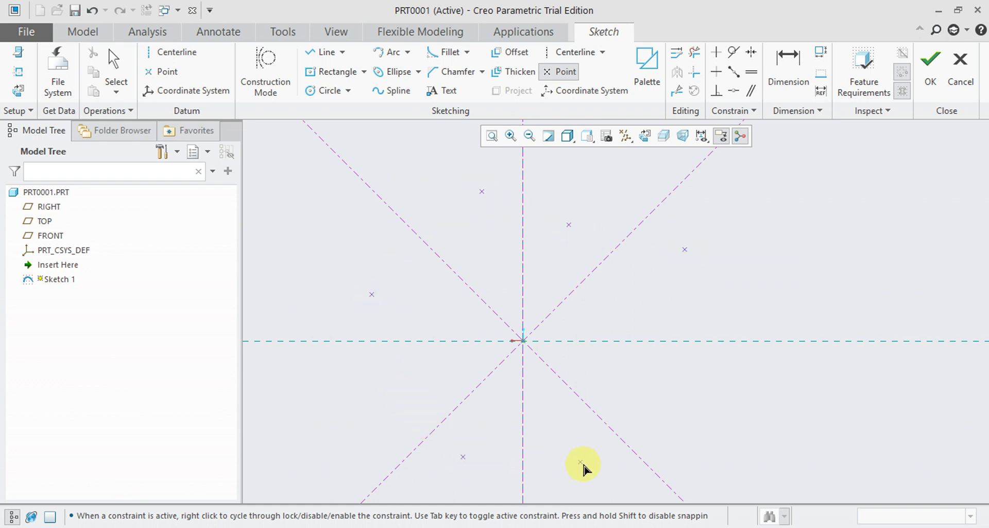
{"action": "middle_click", "coordinate": [741, 432]}
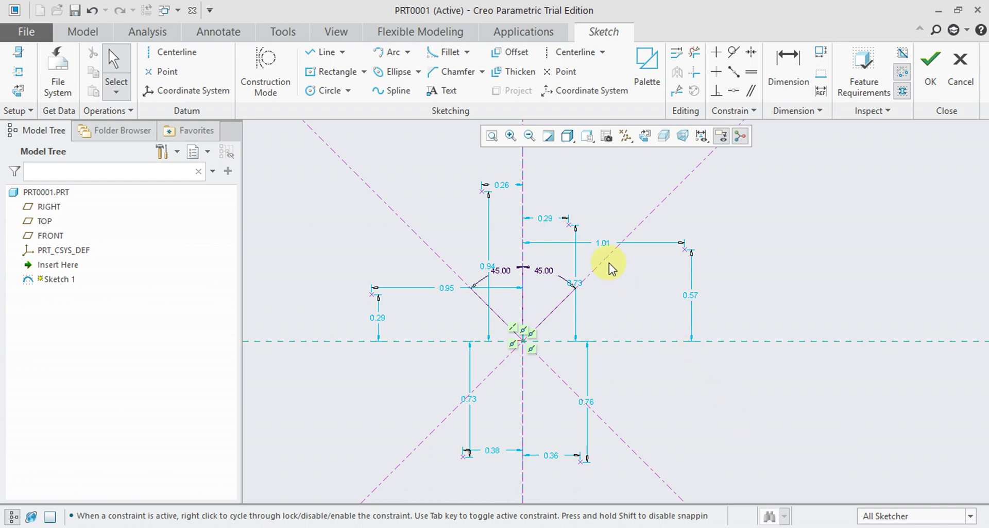
{"action": "left_click", "coordinate": [600, 94]}
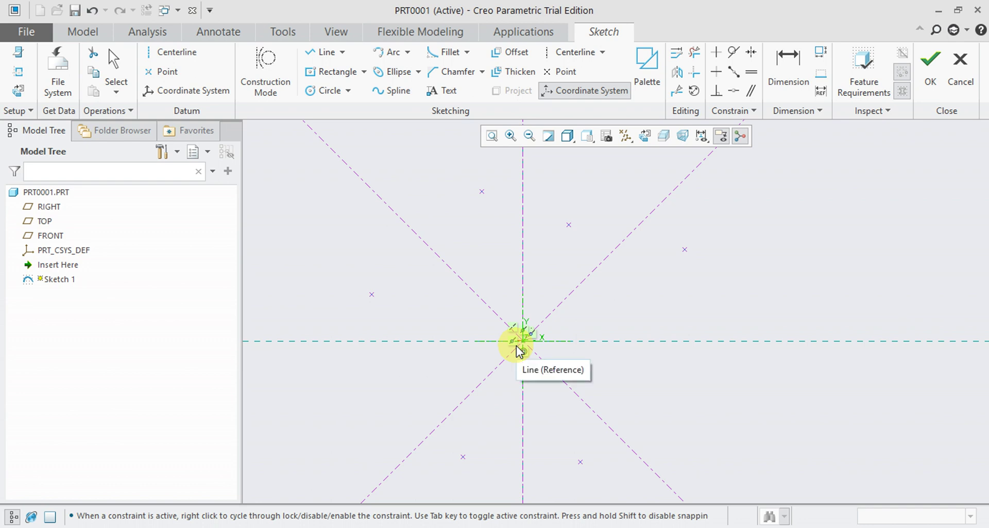
- Place a coordinate system at the origin, delete the sketch entities, and quit Sketcher
{"action": "left_click", "coordinate": [519, 350]}
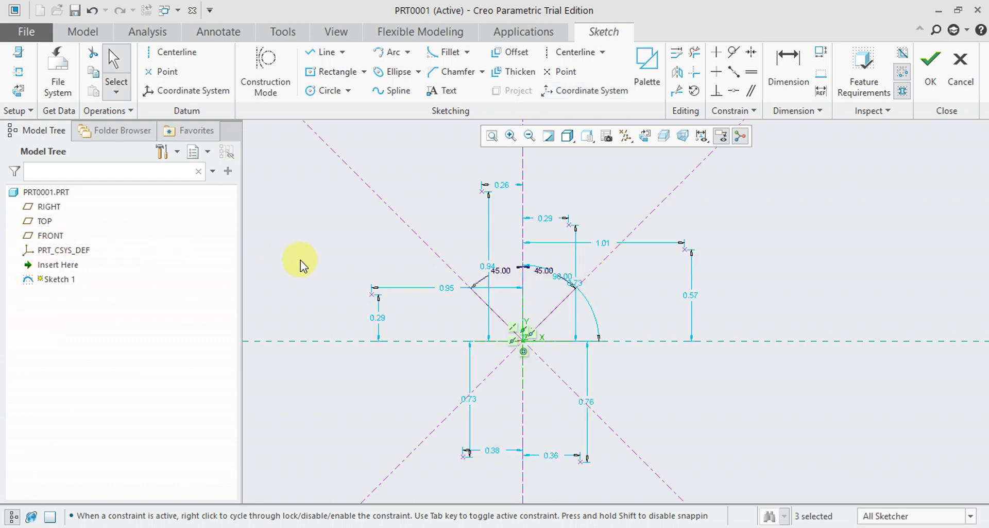
{"action": "key", "text": "Delete"}
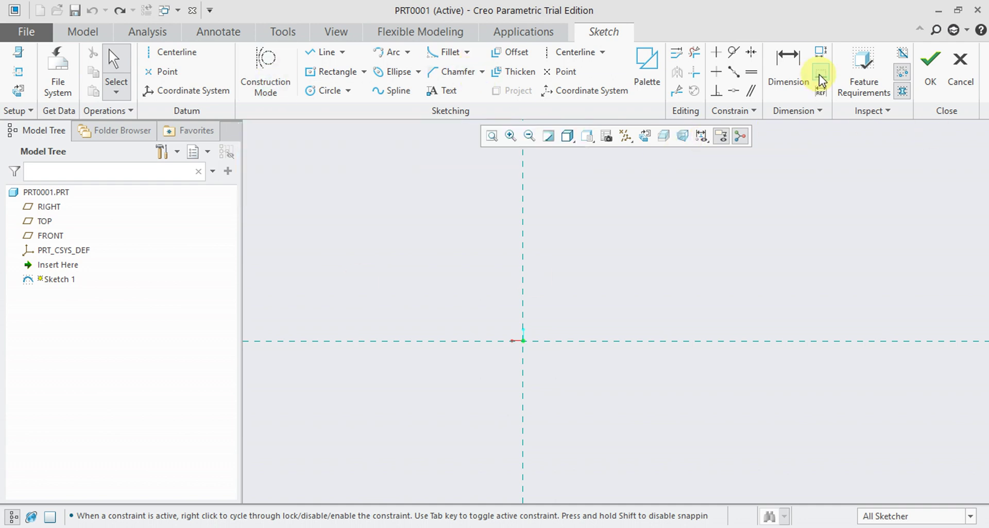
{"action": "left_click", "coordinate": [957, 65]}
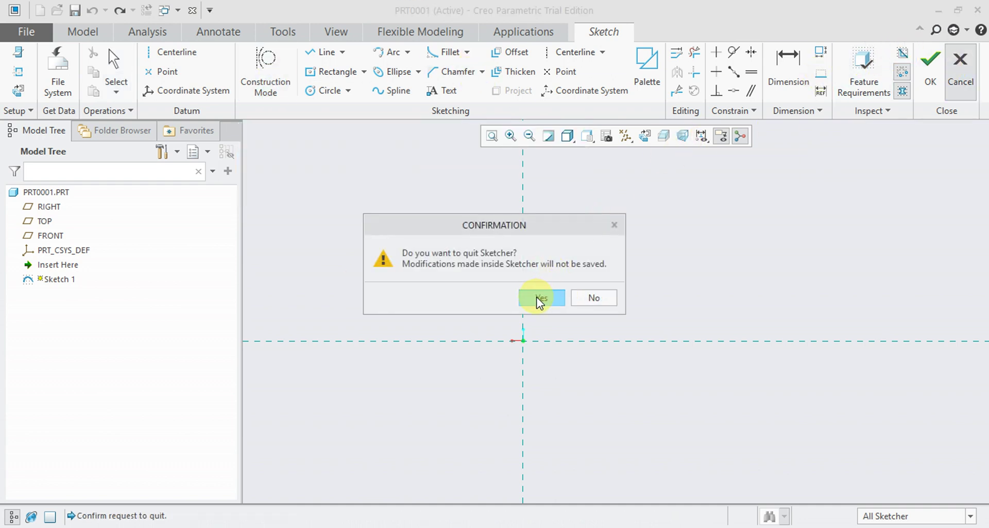
- Discard the sketch changes, show all datum types, and turn off the spin center
{"action": "left_click", "coordinate": [539, 299]}
{"action": "middle_click_drag", "start_coordinate": [578, 247], "coordinate": [592, 272]}
{"action": "left_click", "coordinate": [683, 136]}
{"action": "left_click", "coordinate": [685, 154]}
{"action": "middle_click_drag", "start_coordinate": [515, 271], "coordinate": [581, 242]}
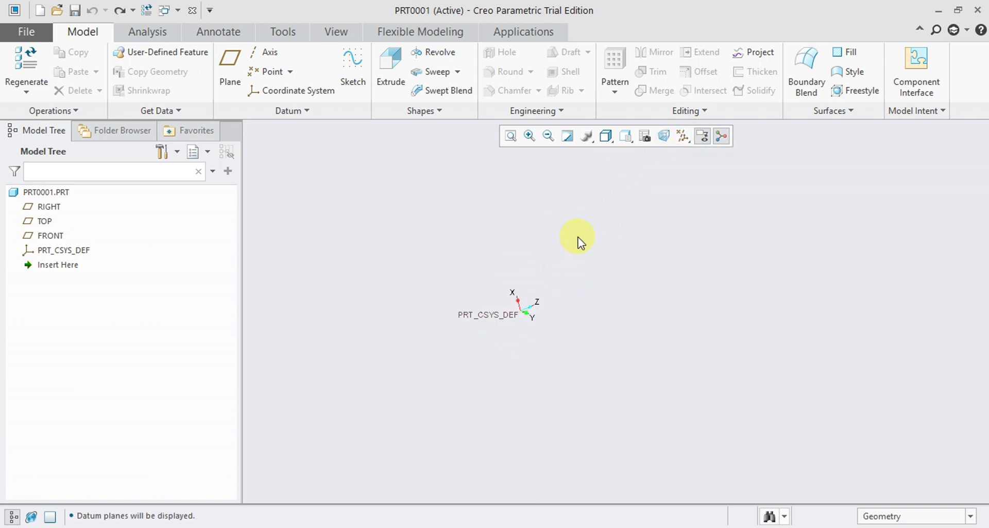
{"action": "left_click", "coordinate": [721, 135]}
{"action": "mouse_move", "coordinate": [597, 251]}
{"action": "middle_mouse_down"}
{"action": "mouse_move", "coordinate": [557, 277]}
{"action": "mouse_move", "coordinate": [577, 294]}
{"action": "mouse_move", "coordinate": [541, 322]}
{"action": "middle_mouse_up"}
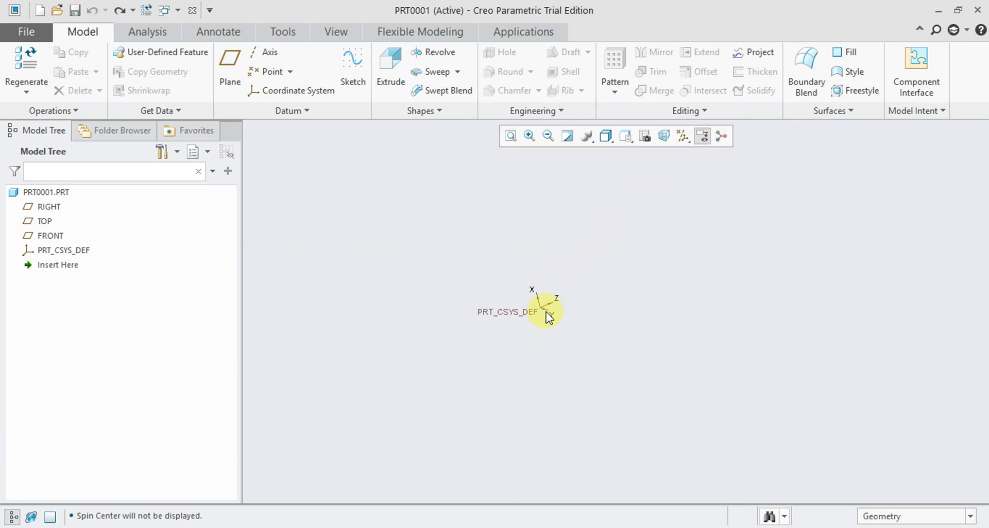
- Restore the Standard Orientation view and zoom to fit the model
{"action": "left_click", "coordinate": [609, 137]}
{"action": "left_click", "coordinate": [654, 153]}
{"action": "left_click", "coordinate": [627, 136]}
{"action": "left_click", "coordinate": [648, 153]}
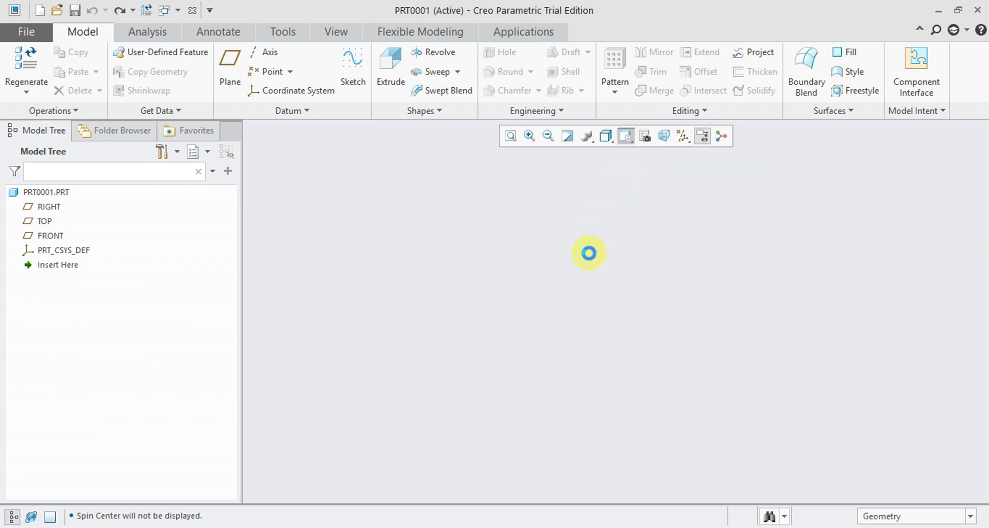
{"action": "scroll", "coordinate": [665, 304], "scroll_direction": "up", "scroll_amount": 5}
{"action": "scroll", "coordinate": [588, 360], "scroll_direction": "down", "scroll_amount": 3}
{"action": "scroll", "coordinate": [583, 338], "scroll_direction": "up", "scroll_amount": 3}
{"action": "scroll", "coordinate": [578, 334], "scroll_direction": "down", "scroll_amount": 2}
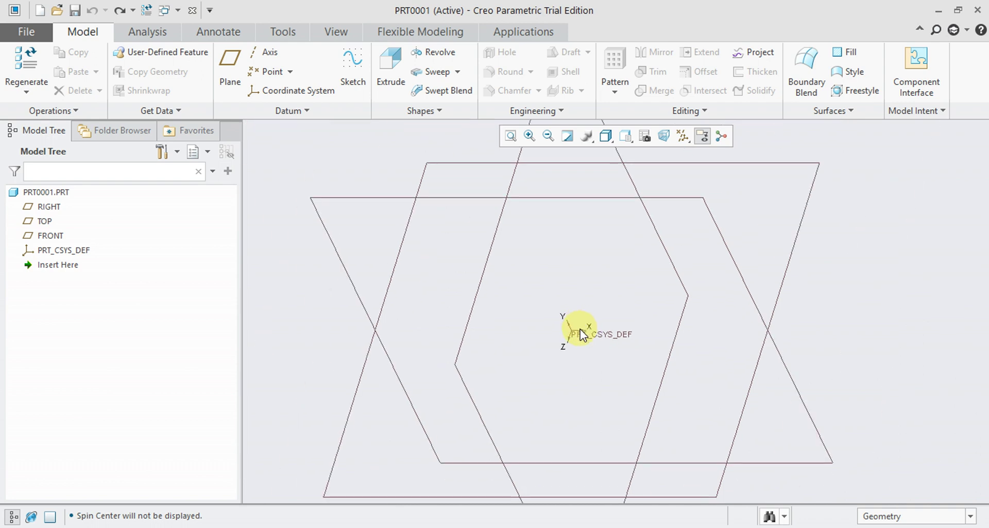
{"action": "left_click", "coordinate": [352, 67]}
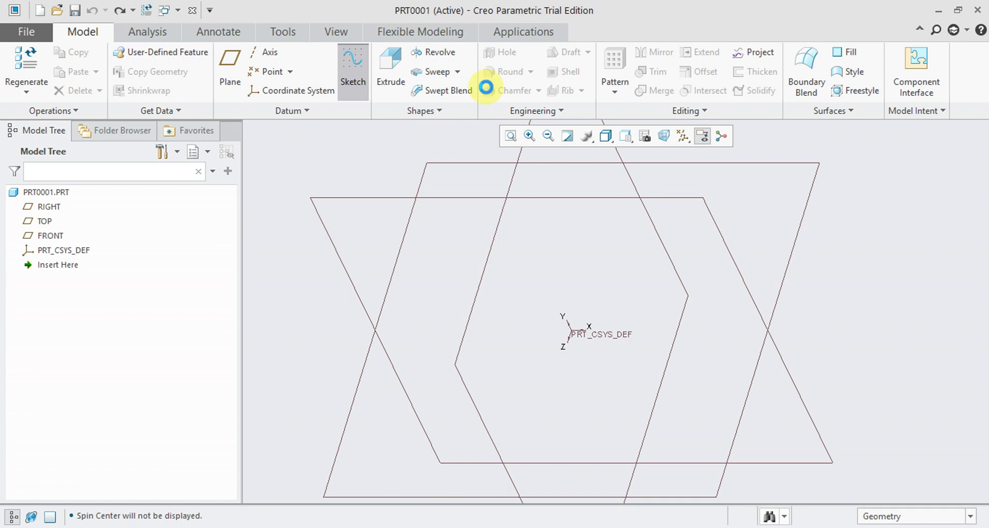
- Start Sketch 1 on the RIGHT datum plane, viewed flat-on
{"action": "left_click", "coordinate": [342, 438]}
{"action": "left_click", "coordinate": [916, 338]}
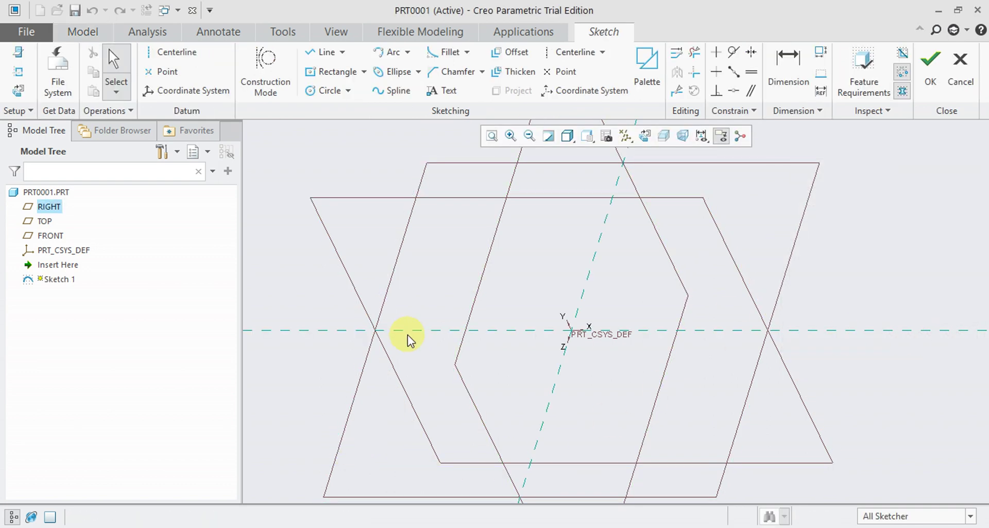
{"action": "left_click", "coordinate": [643, 136]}
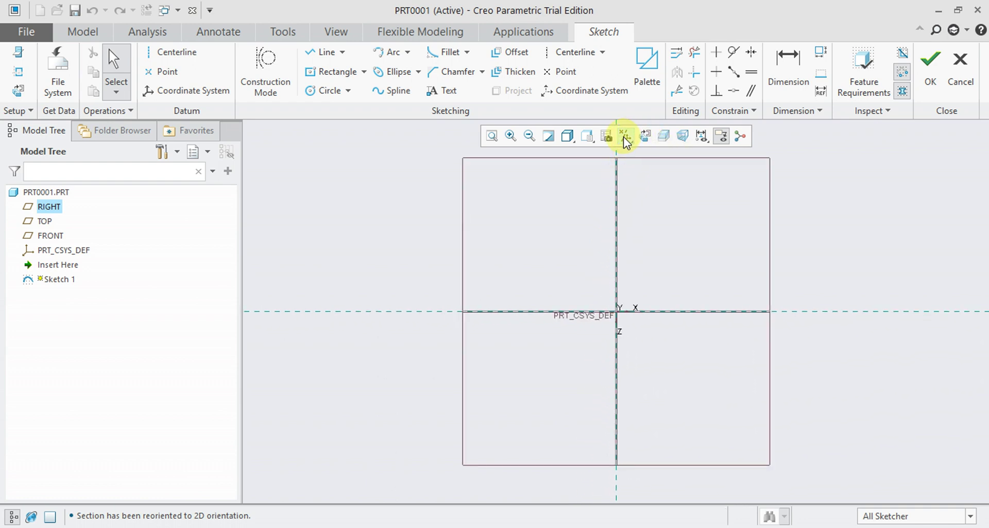
- Hide datum planes, points and axes in the datum display filter
{"action": "left_click", "coordinate": [626, 136]}
{"action": "left_click", "coordinate": [625, 218]}
{"action": "left_click", "coordinate": [625, 186]}
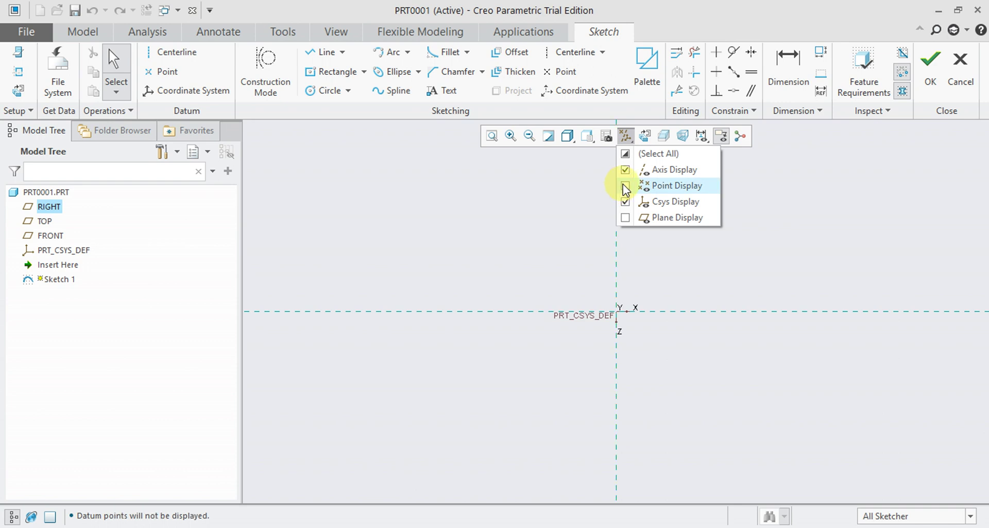
{"action": "left_click", "coordinate": [624, 169]}
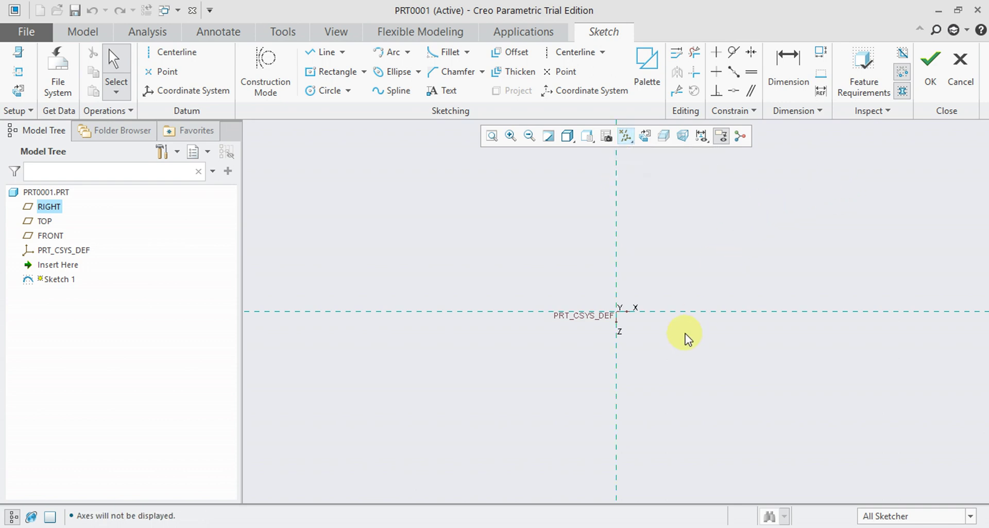
{"action": "scroll", "coordinate": [669, 322], "scroll_direction": "up", "scroll_amount": 3}
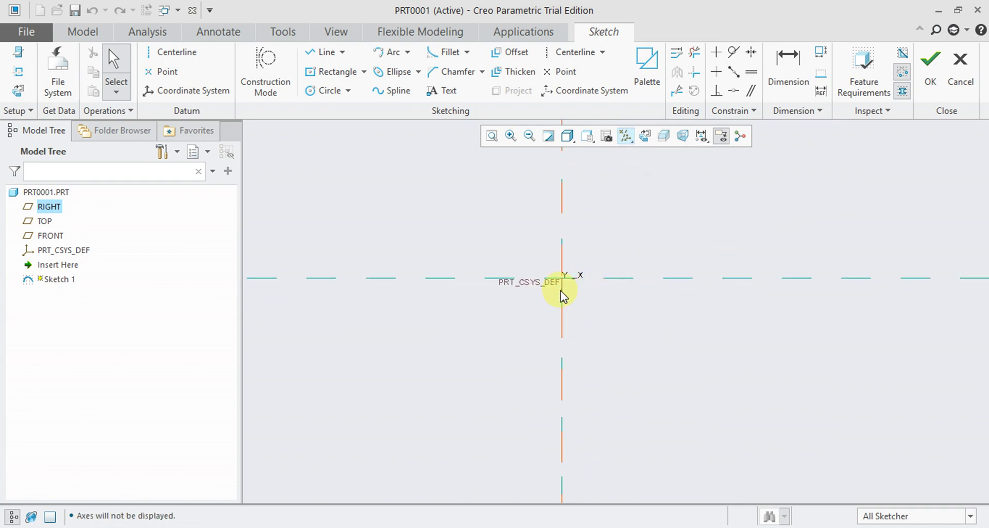
{"action": "scroll", "coordinate": [575, 307], "scroll_direction": "down", "scroll_amount": 2}
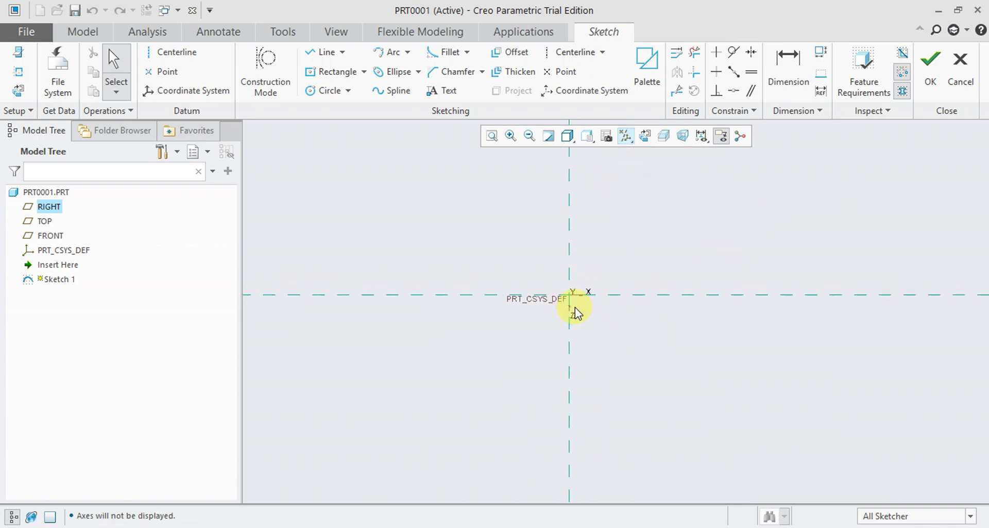
- Draw a circle of diameter 78.18 centred above-left of the origin
{"action": "left_click", "coordinate": [323, 91]}
{"action": "left_click", "coordinate": [457, 216]}
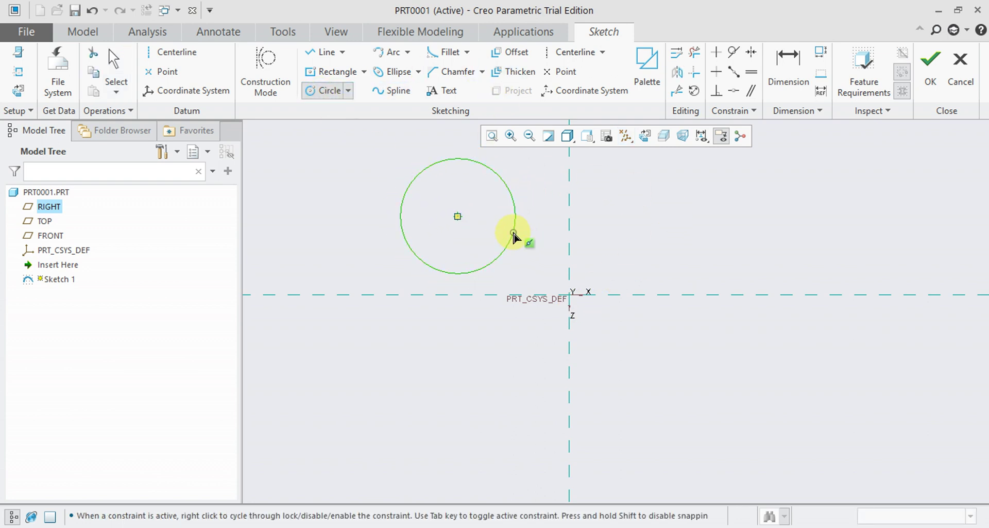
{"action": "left_click", "coordinate": [514, 234]}
{"action": "middle_click", "coordinate": [515, 237]}
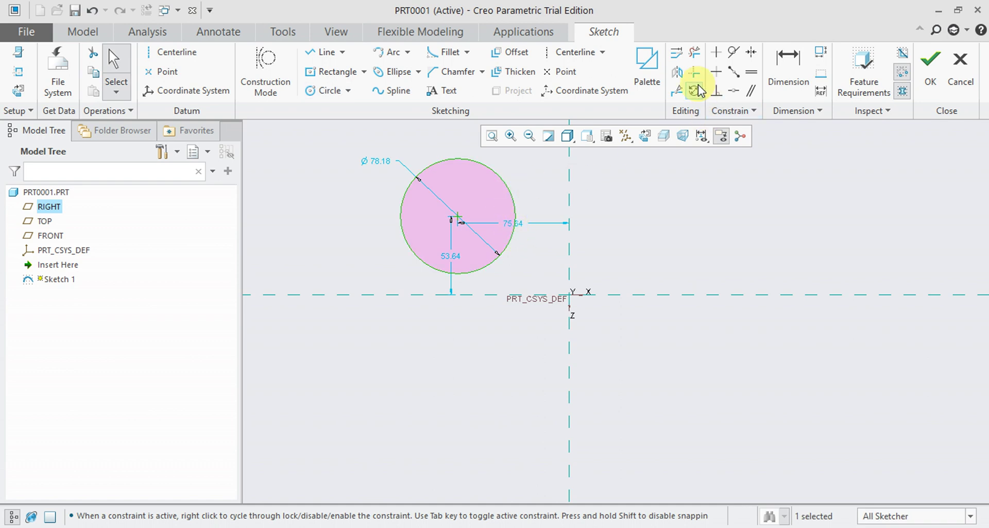
{"action": "left_click", "coordinate": [678, 75]}
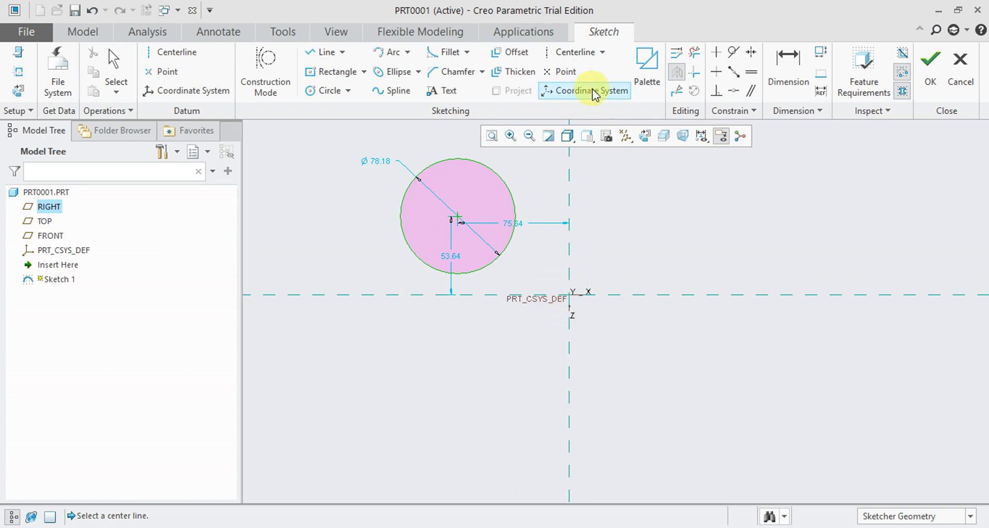
- Draw a vertical centerline through the sketch origin
{"action": "left_click", "coordinate": [583, 54]}
{"action": "left_click", "coordinate": [570, 295]}
{"action": "left_click", "coordinate": [568, 213]}
{"action": "middle_click", "coordinate": [567, 213]}
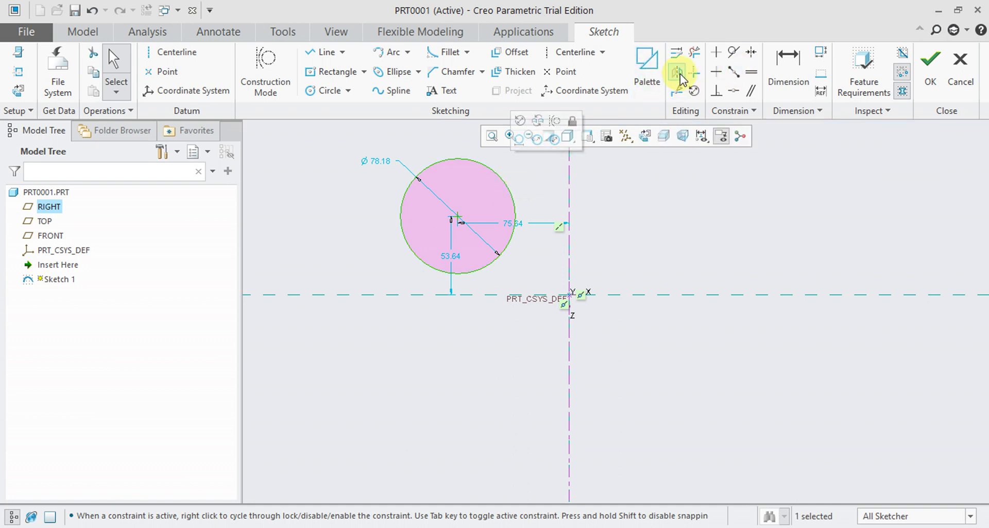
- Mirror the circle across the centerline, undo the mirror, and finish Sketch 1
{"action": "left_click", "coordinate": [677, 71]}
{"action": "left_click", "coordinate": [569, 199]}
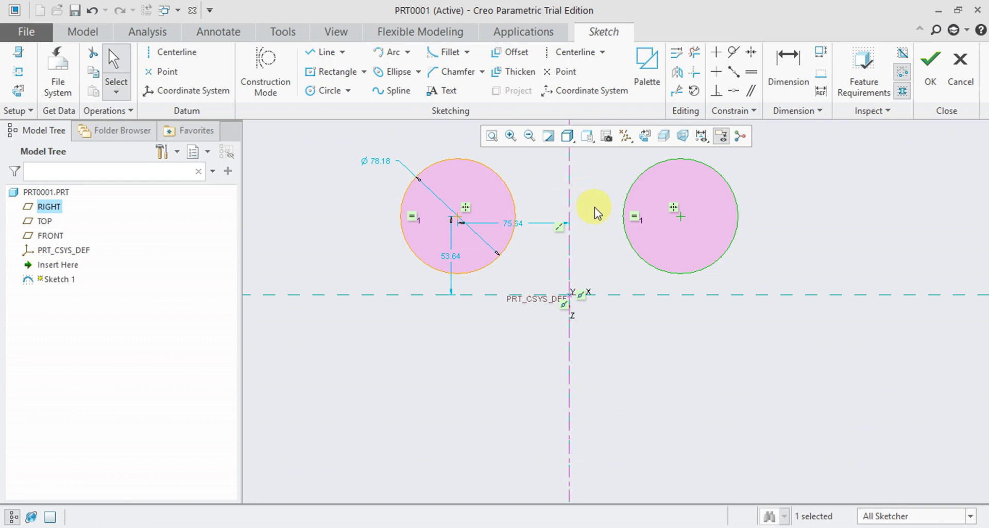
{"action": "left_click", "coordinate": [961, 77]}
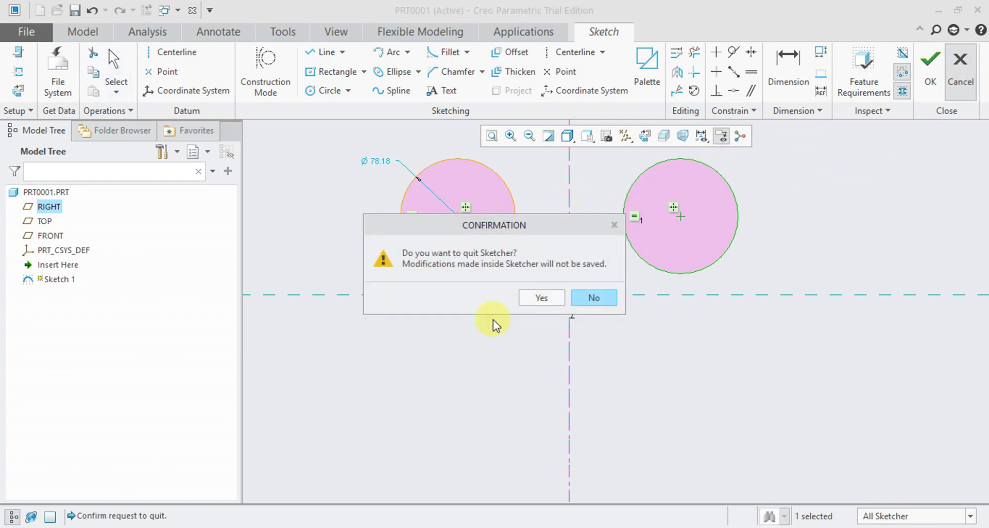
{"action": "left_click", "coordinate": [587, 298]}
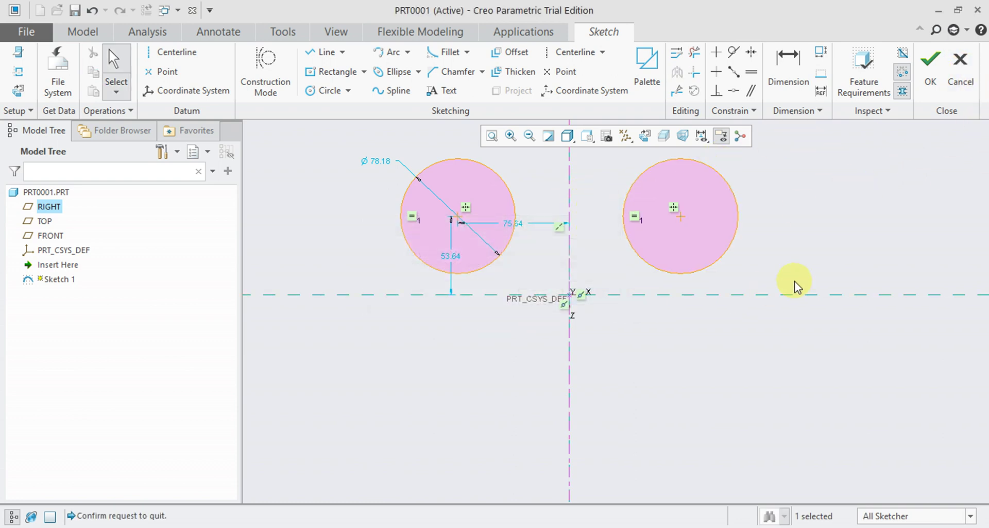
{"action": "key", "text": "ctrl+z"}
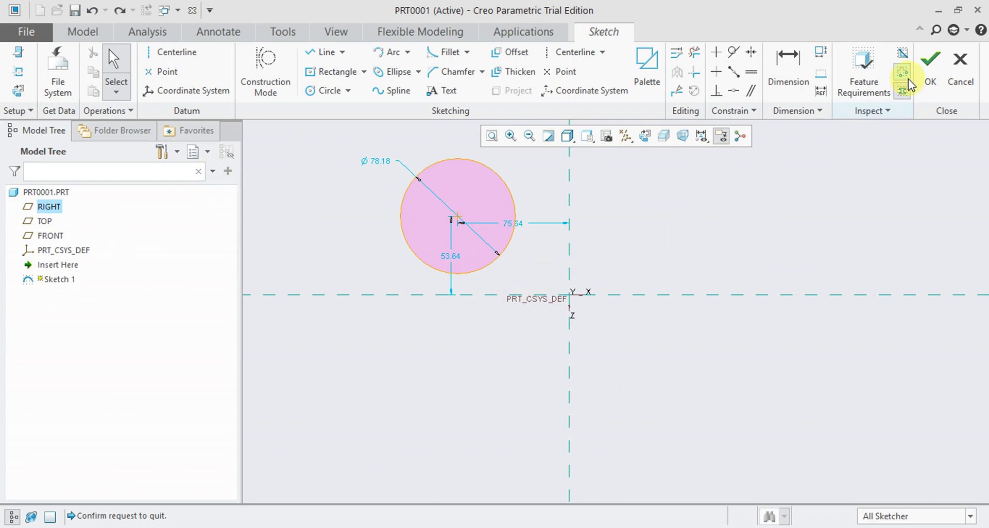
{"action": "left_click", "coordinate": [931, 62]}
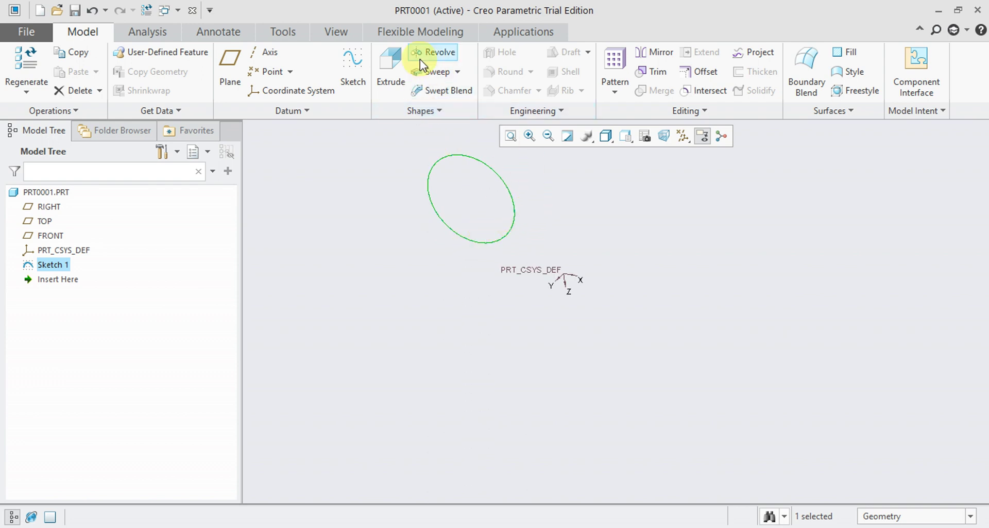
{"action": "left_click", "coordinate": [435, 53]}
{"action": "left_click", "coordinate": [565, 281]}
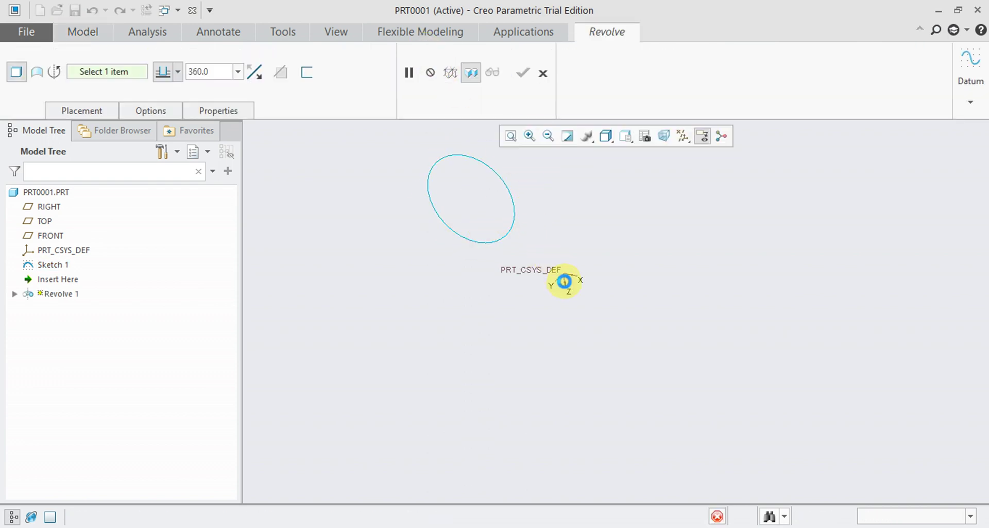
{"action": "middle_click_drag", "start_coordinate": [494, 250], "coordinate": [506, 265]}
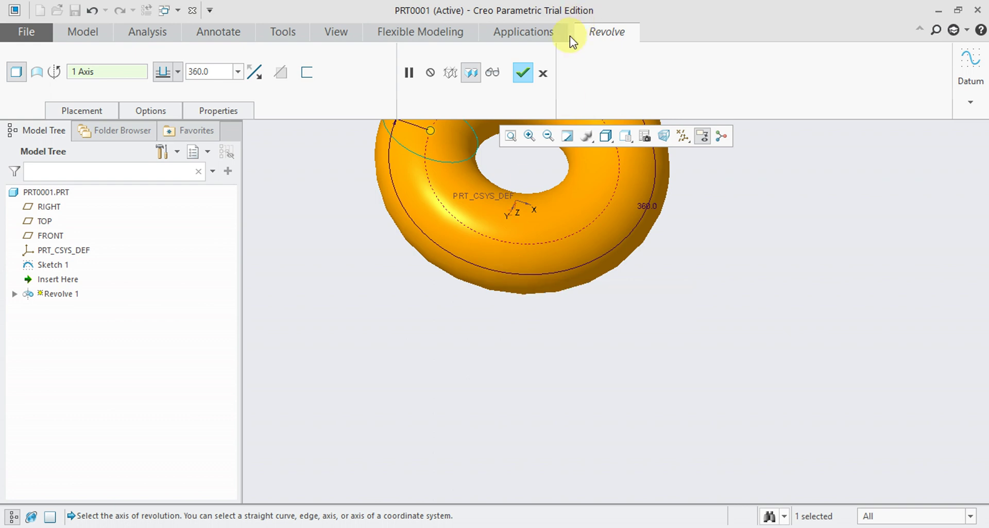
{"action": "left_click", "coordinate": [543, 73]}
{"action": "left_click", "coordinate": [487, 296]}
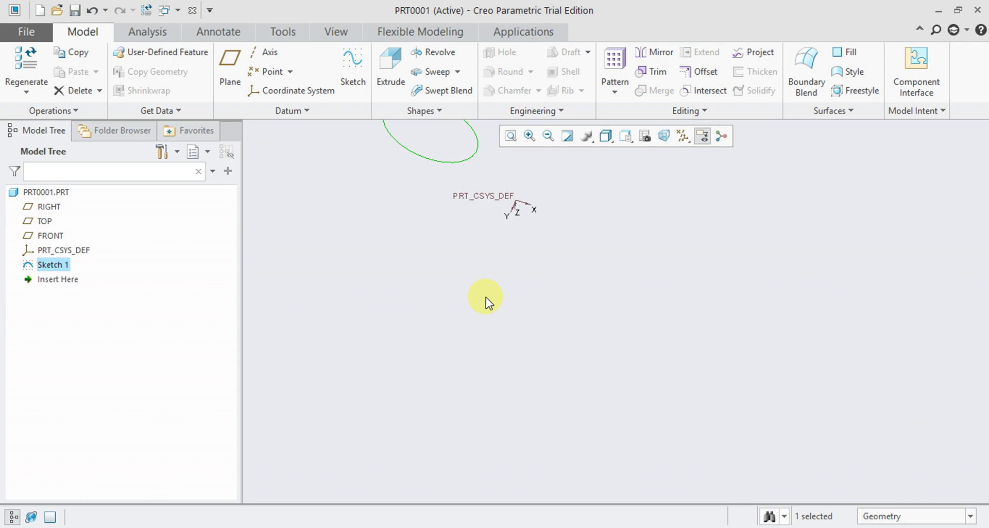
{"action": "scroll", "coordinate": [486, 297], "scroll_direction": "down", "scroll_amount": 1}
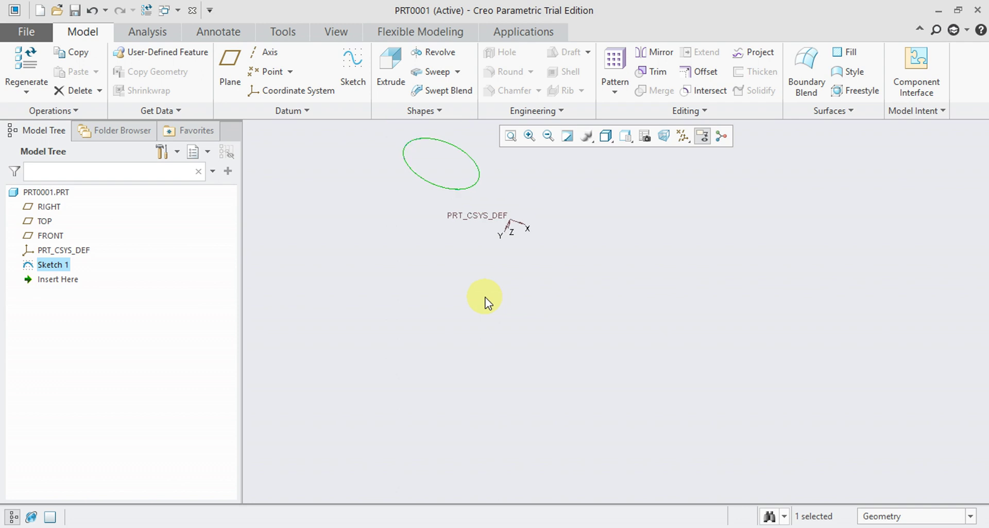